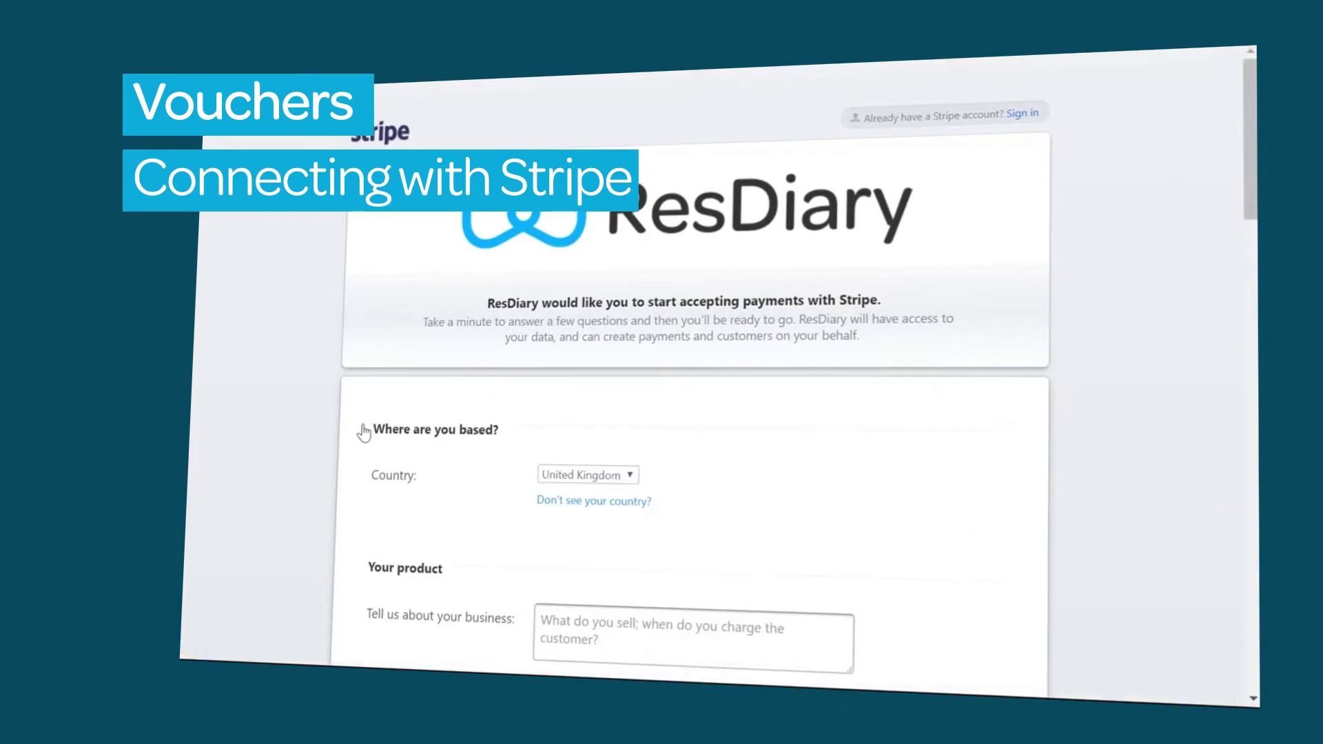
- Sign in with an existing Stripe account and return to the booking diary
{"action": "left_click", "coordinate": [1024, 115]}
{"action": "scroll", "coordinate": [906, 198], "scroll_direction": "down", "scroll_amount": 3}
{"action": "scroll", "coordinate": [905, 198], "scroll_direction": "down", "scroll_amount": 2}
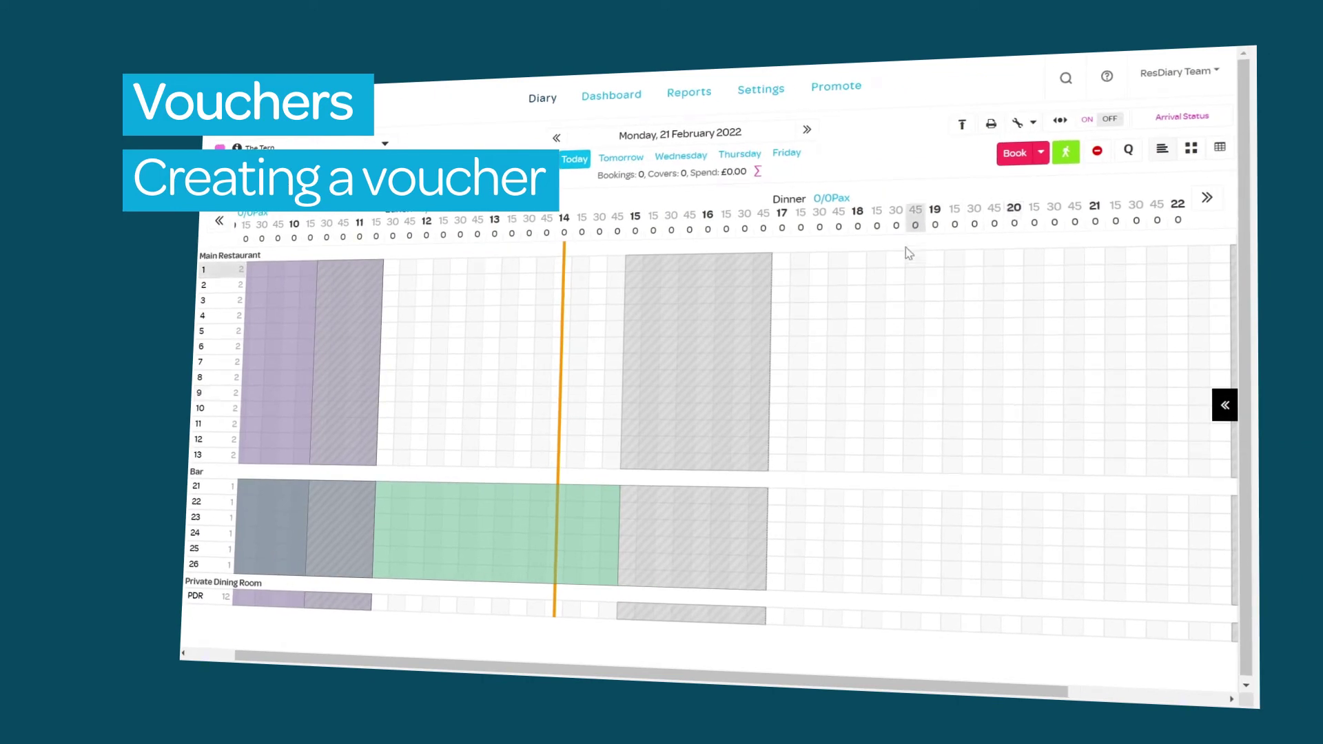
- Show the Promote Vouchers options from Promote > Vouchers, with online selling and shareable link
{"action": "left_click", "coordinate": [824, 91]}
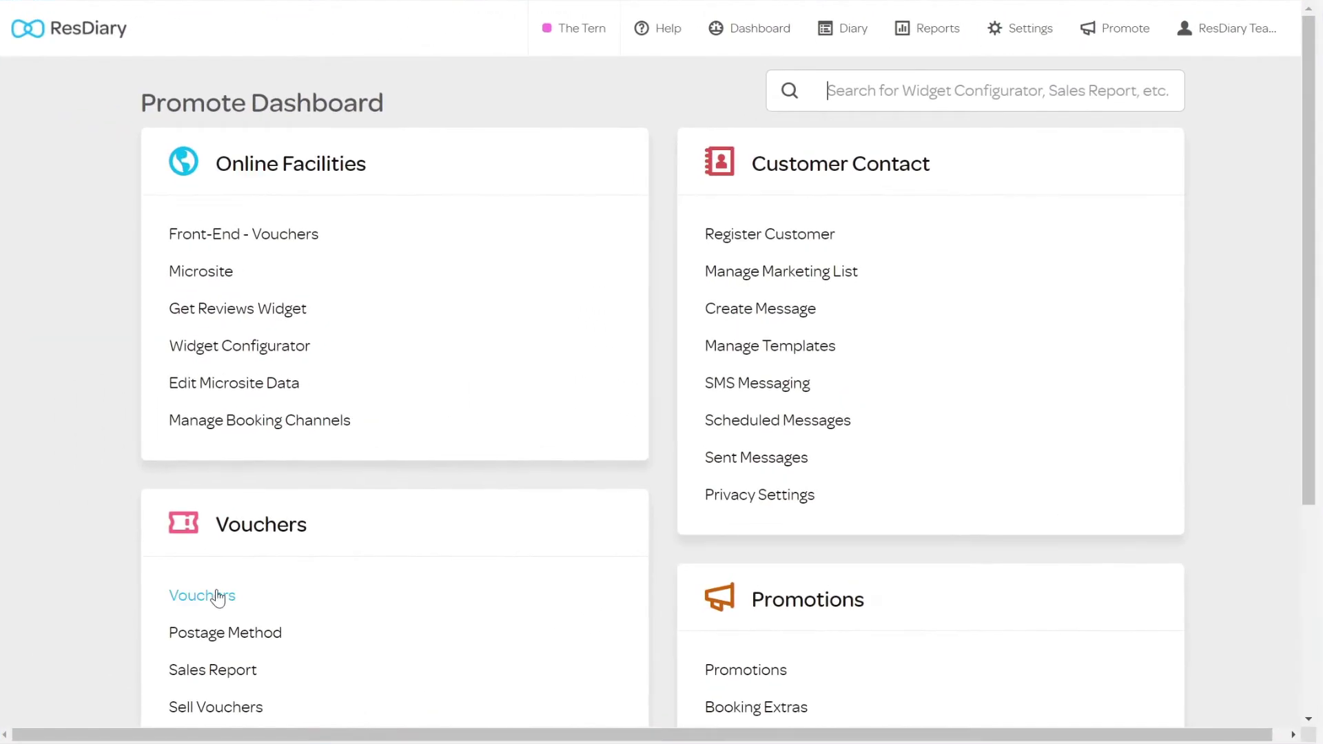
{"action": "left_click", "coordinate": [214, 598]}
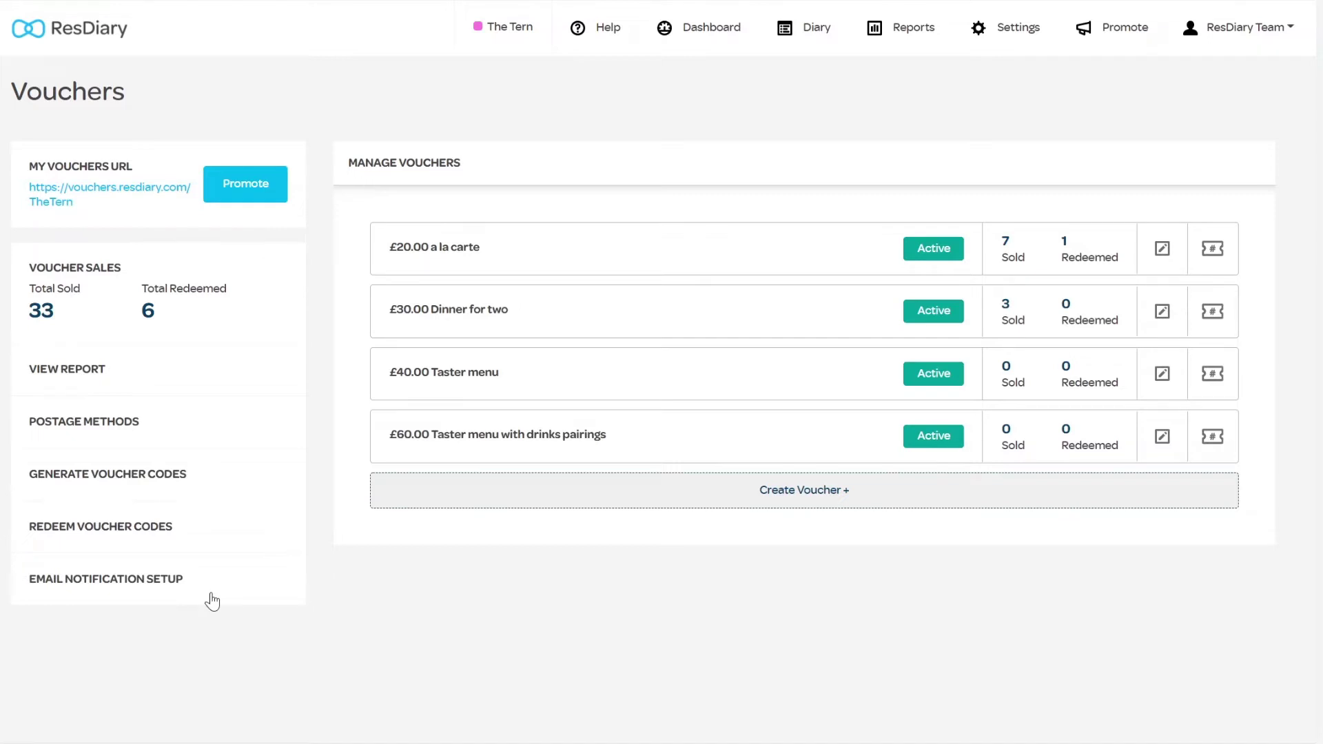
{"action": "left_click", "coordinate": [266, 184]}
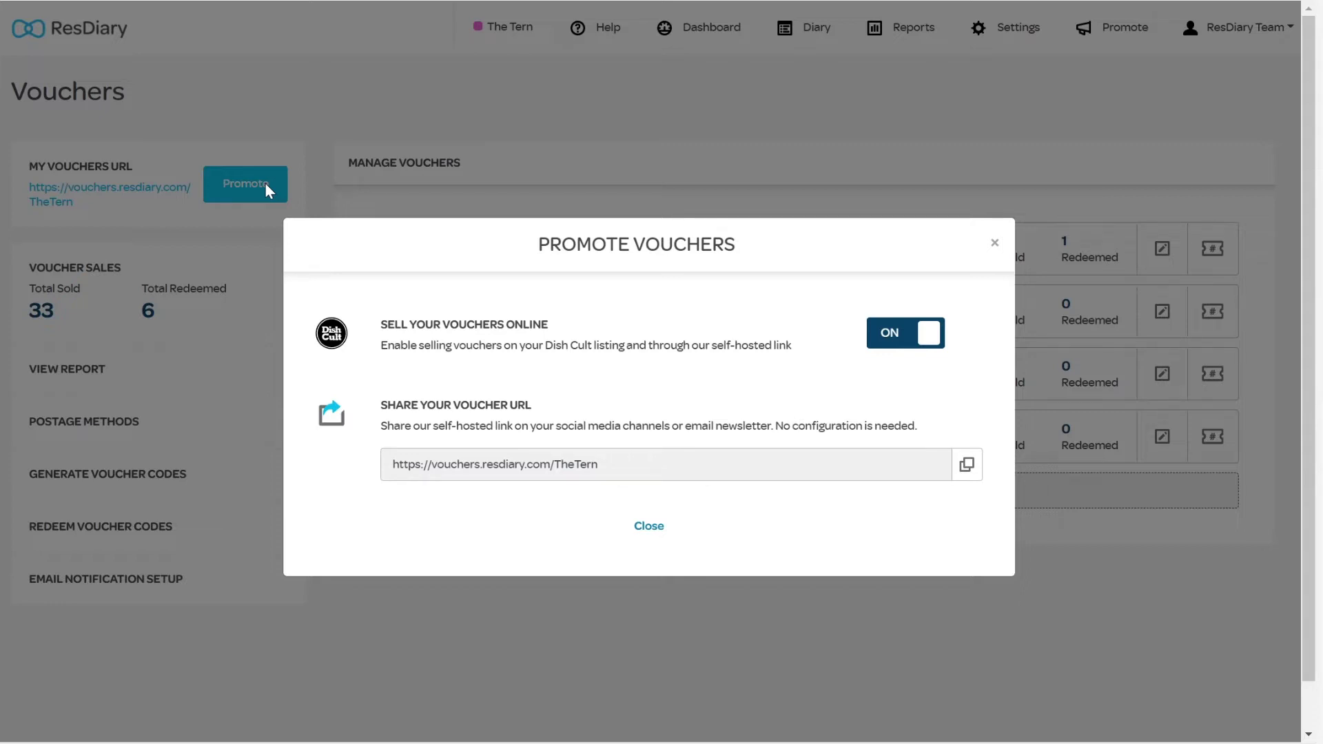
- Dismiss the Promote Vouchers modal to reveal the four active vouchers
{"action": "left_click", "coordinate": [644, 540]}
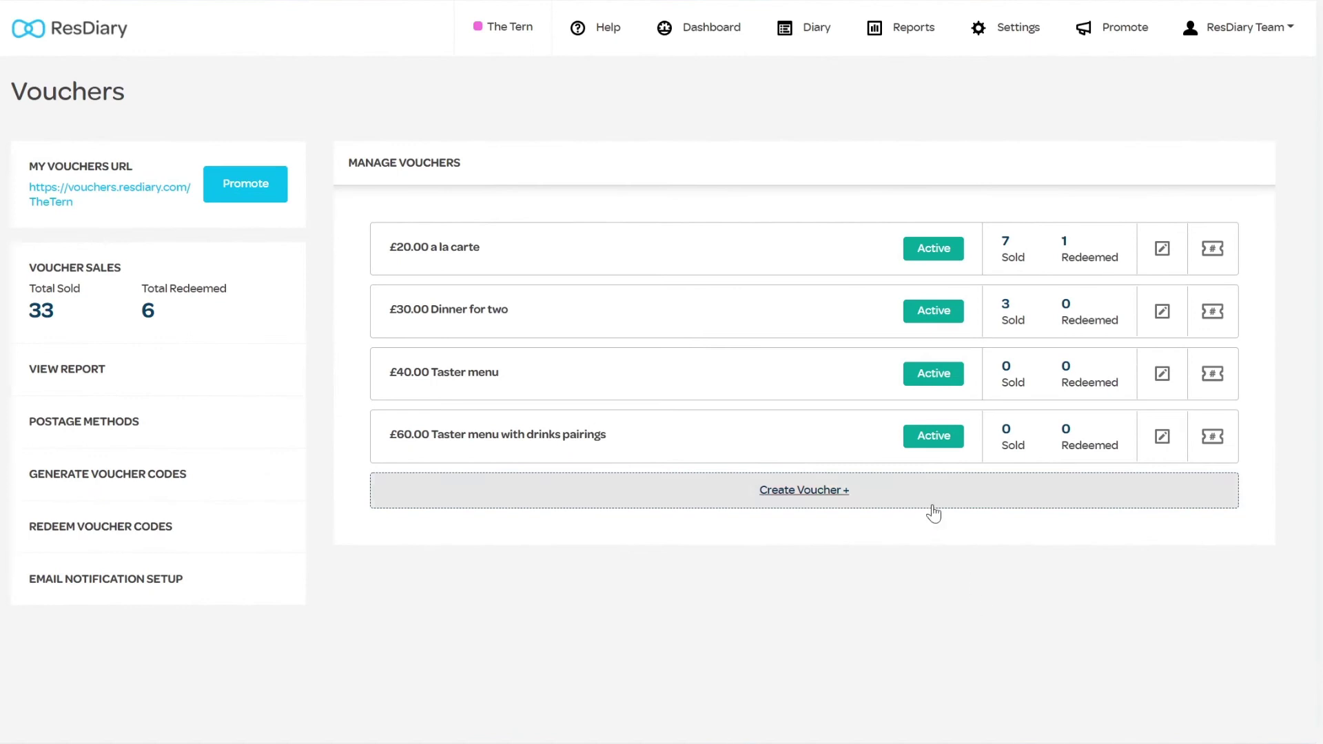
- Draft a voucher with custom price £10, title 'A la carte', valid for 24 months
{"action": "left_click", "coordinate": [932, 506]}
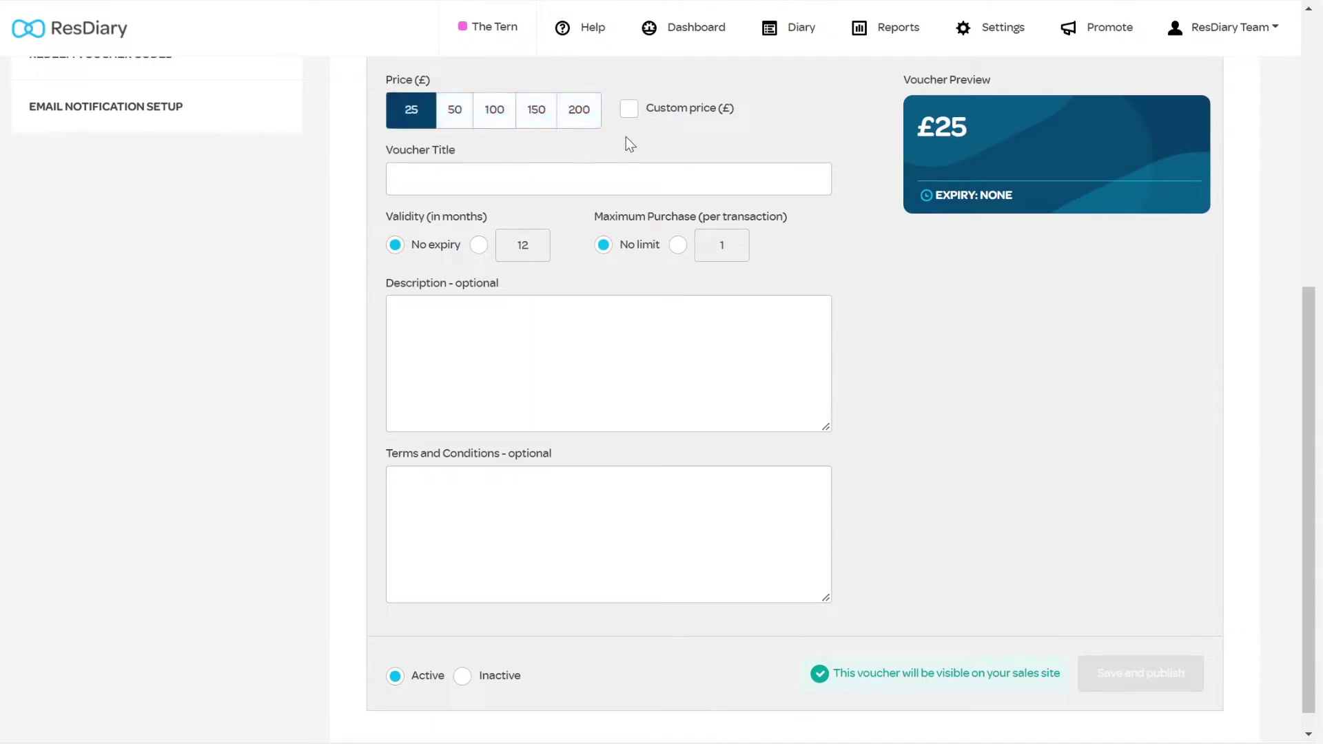
{"action": "left_click", "coordinate": [626, 112]}
{"action": "left_click_drag", "start_coordinate": [456, 109], "coordinate": [368, 108]}
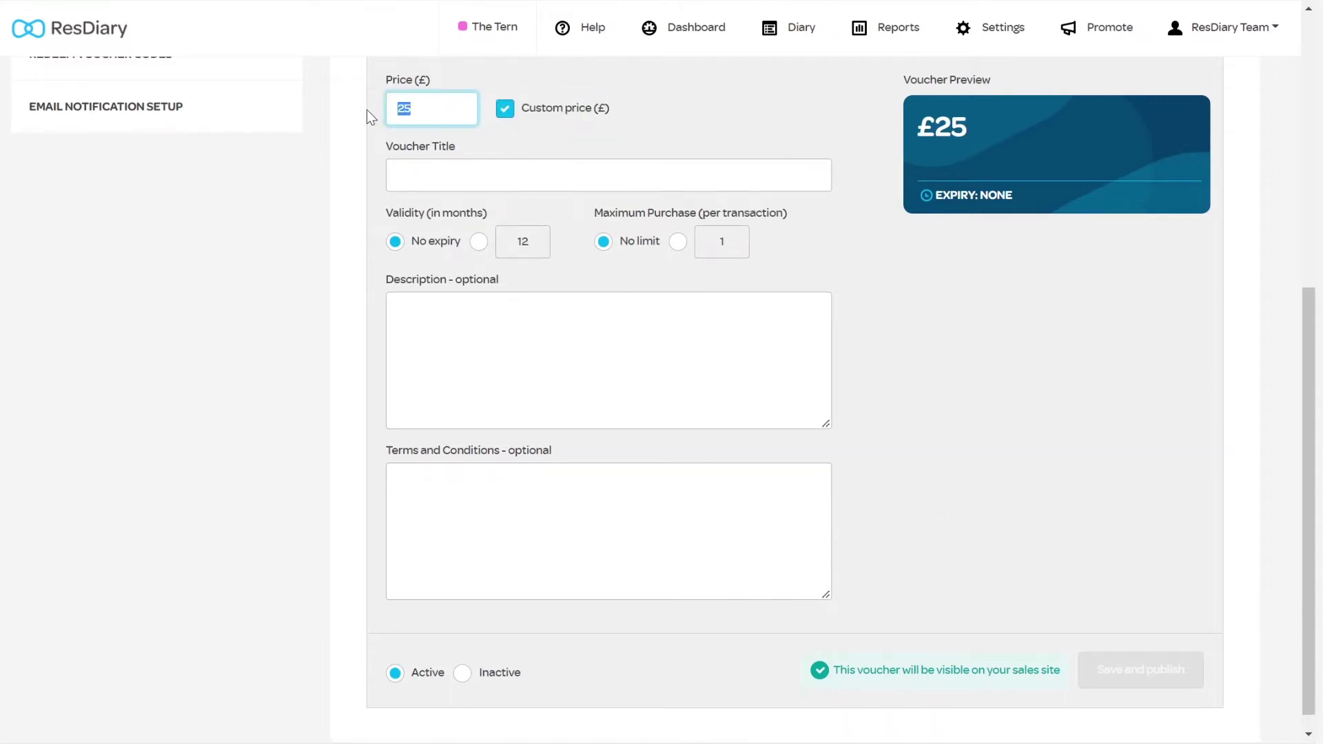
{"action": "type", "text": "10"}
{"action": "left_click", "coordinate": [474, 173]}
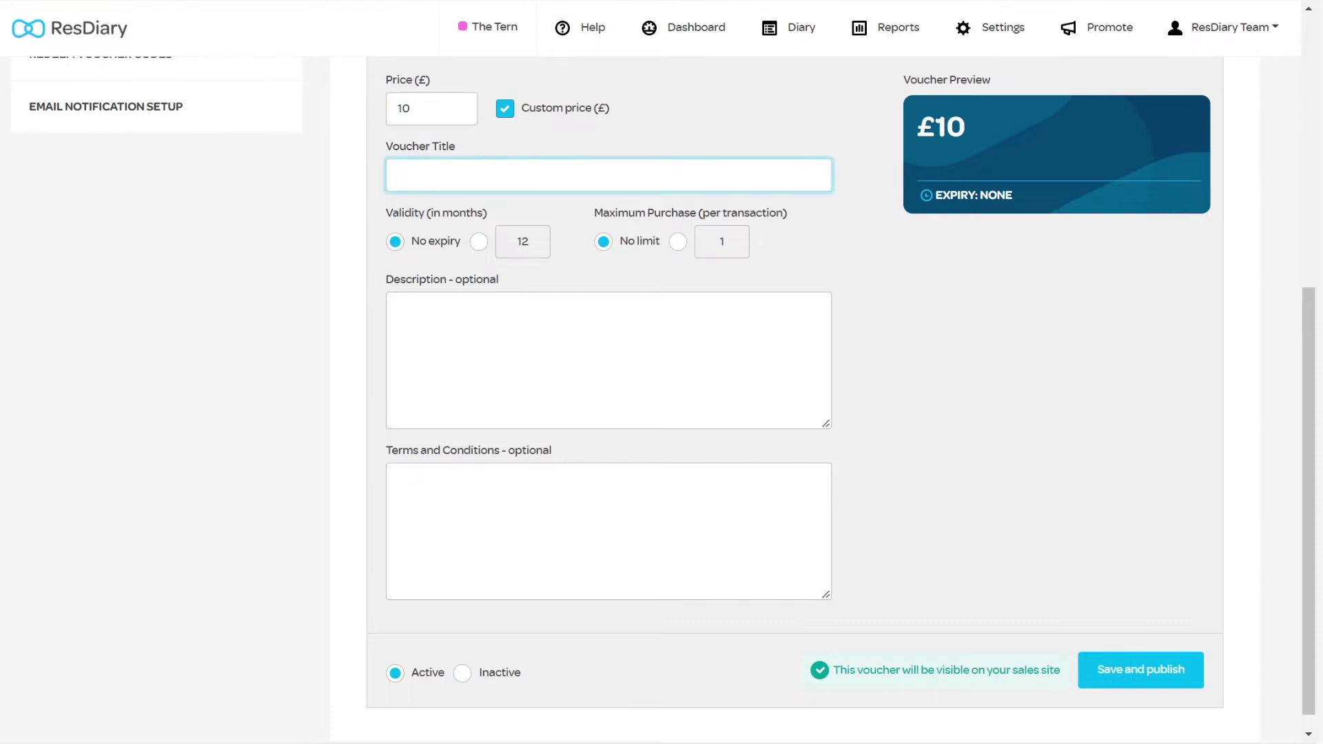
{"action": "type", "text": "A l"}
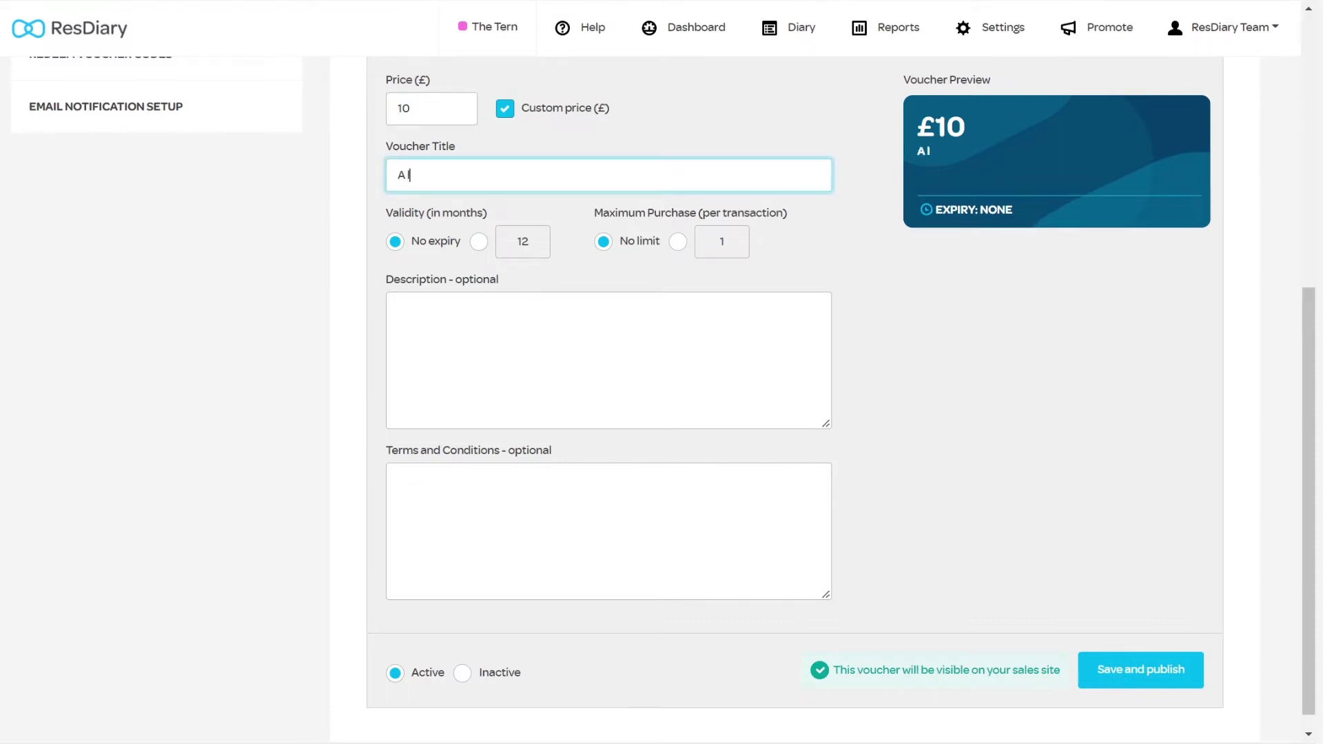
{"action": "type", "text": "a carte"}
{"action": "left_click", "coordinate": [479, 241]}
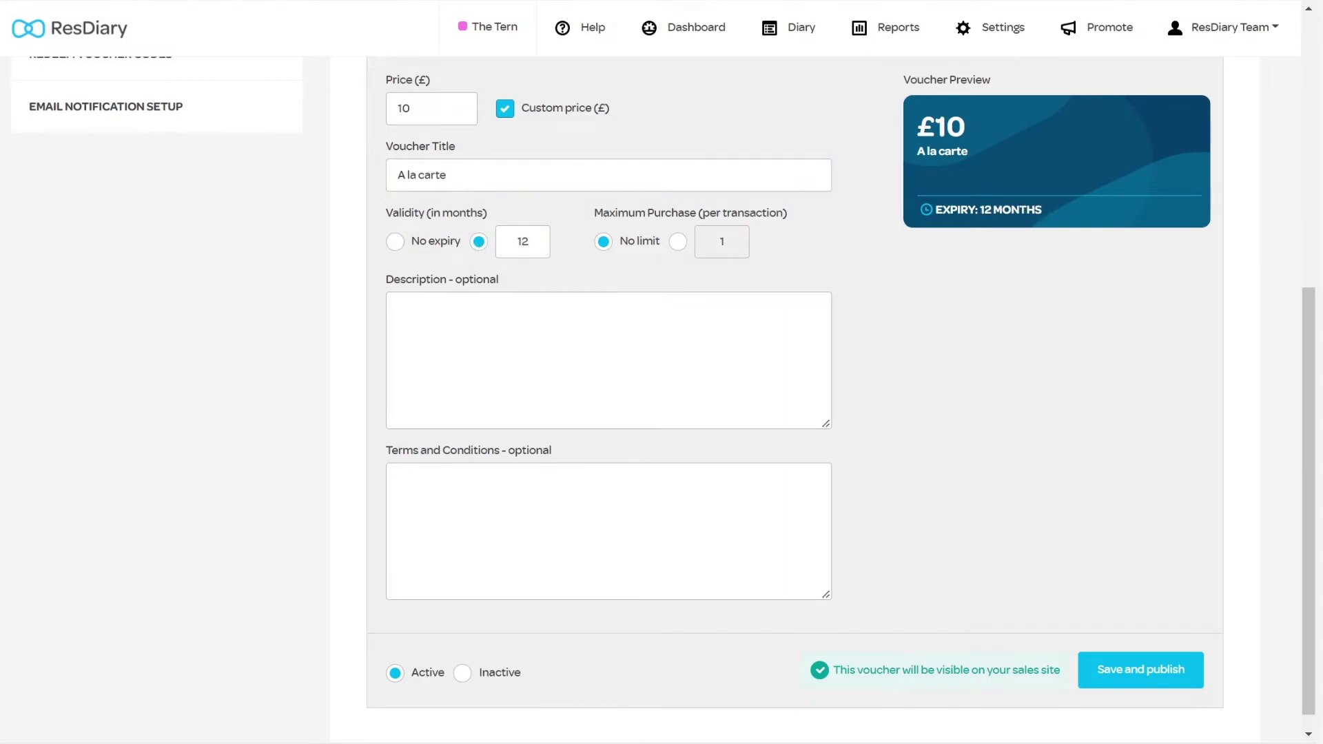
{"action": "double_click", "coordinate": [528, 241]}
{"action": "type", "text": "24"}
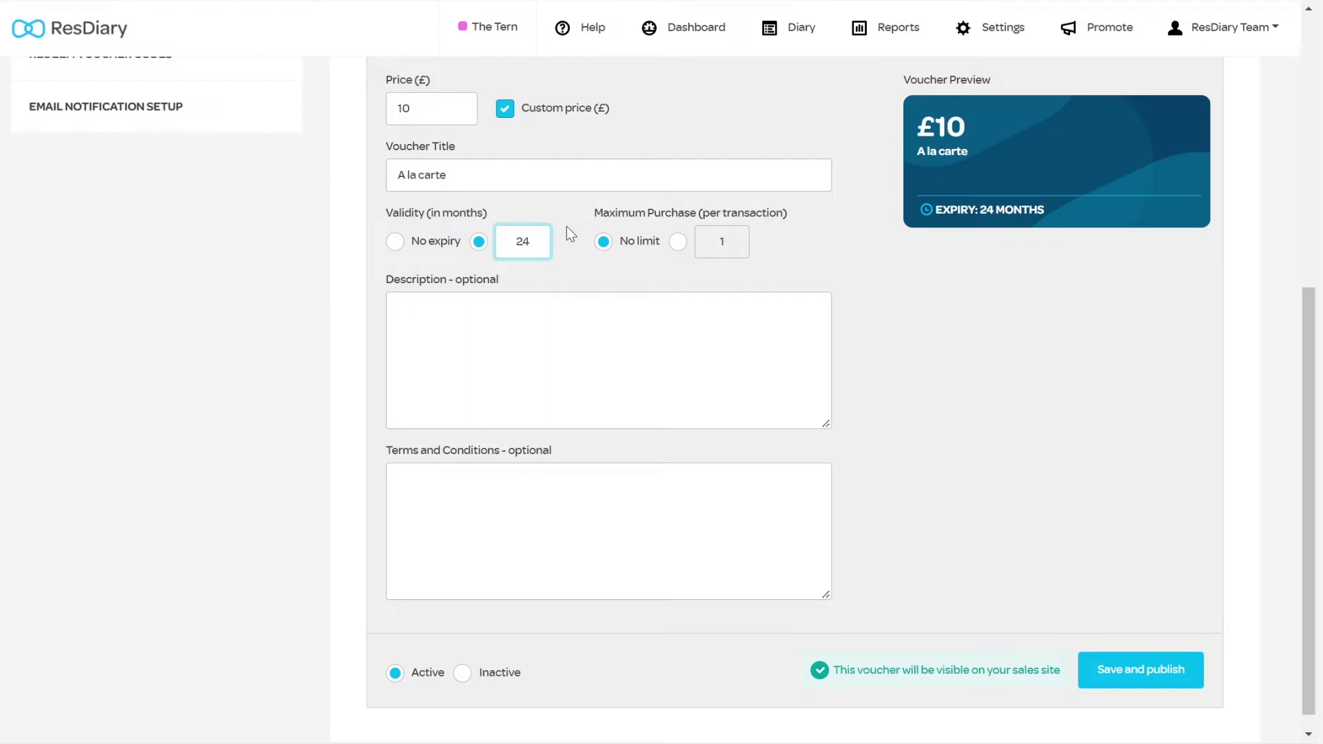
- Cap the A la carte voucher at a maximum of 5 per purchase
{"action": "left_click", "coordinate": [678, 242]}
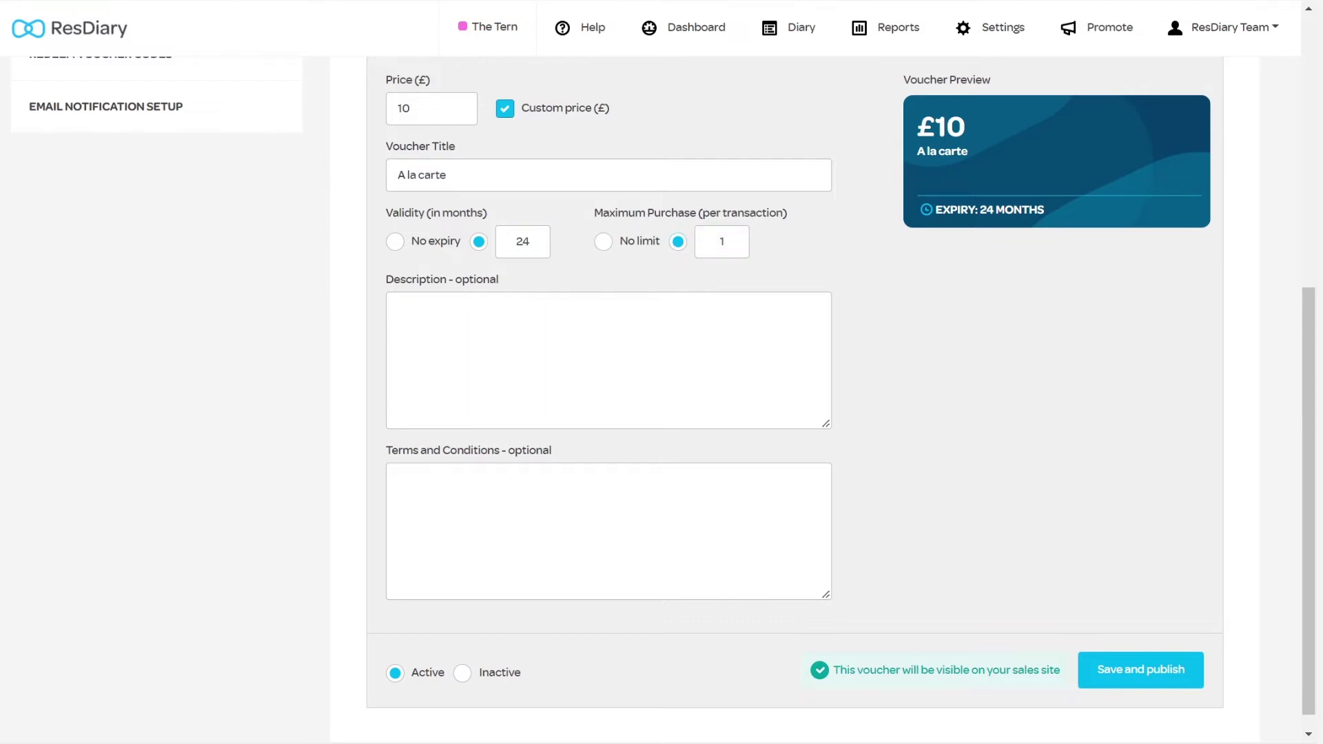
{"action": "key", "text": "Tab"}
{"action": "type", "text": "5"}
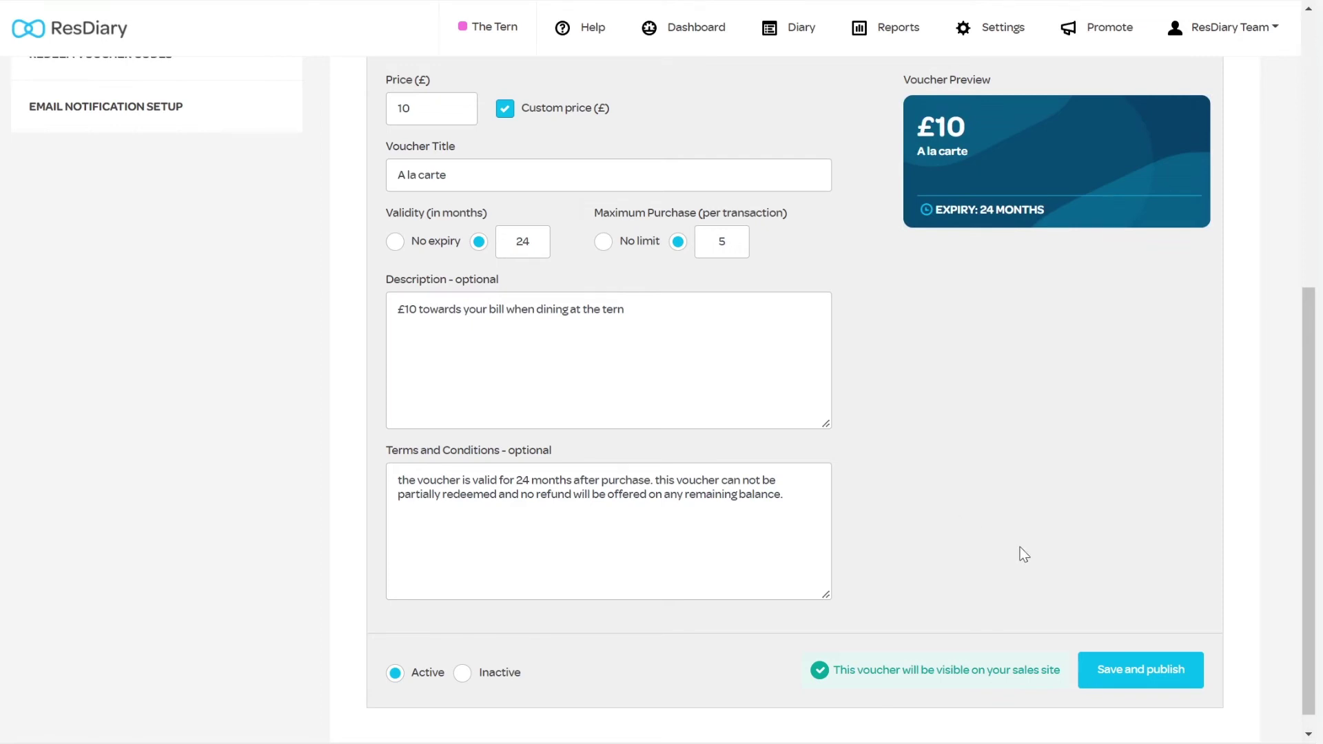
- Save and publish the £10 A la carte voucher
{"action": "left_click", "coordinate": [1124, 677]}
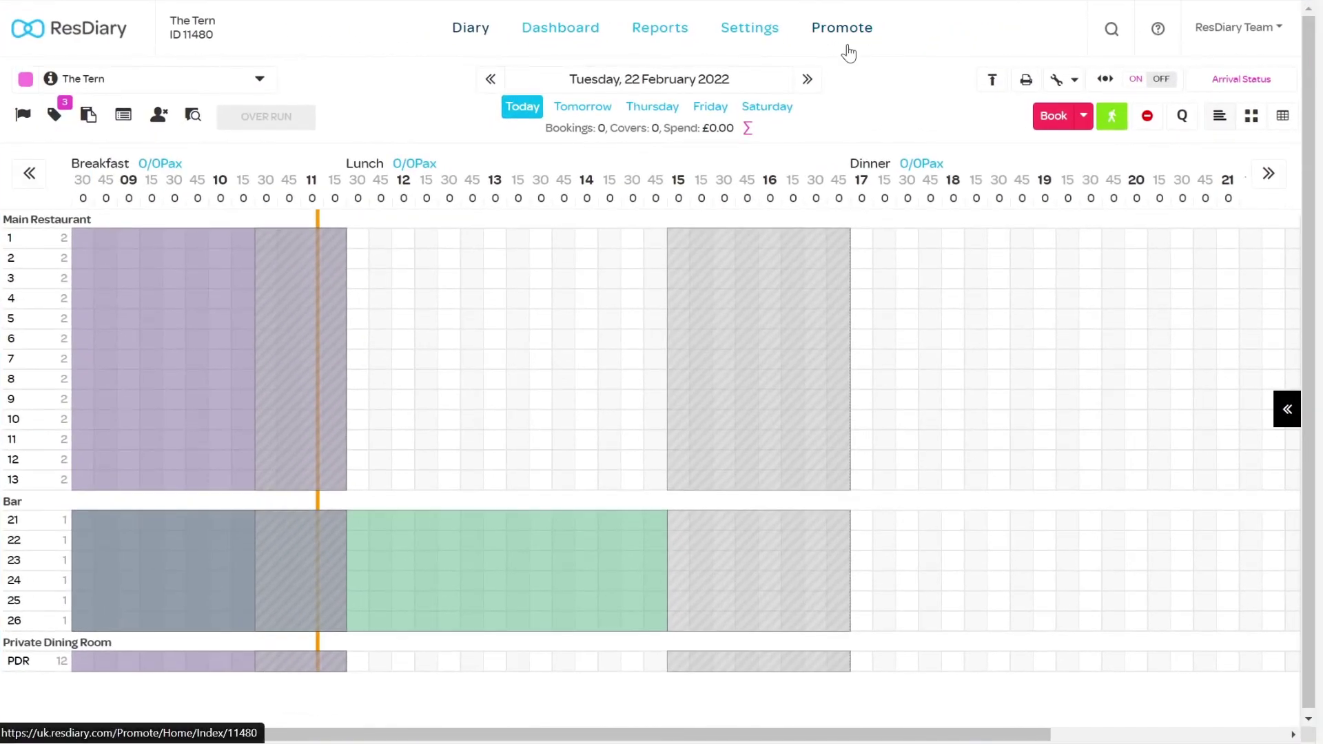
- Publish a 'Send physical voucher' postage method priced £3.00 that requires delivery
{"action": "left_click", "coordinate": [849, 50]}
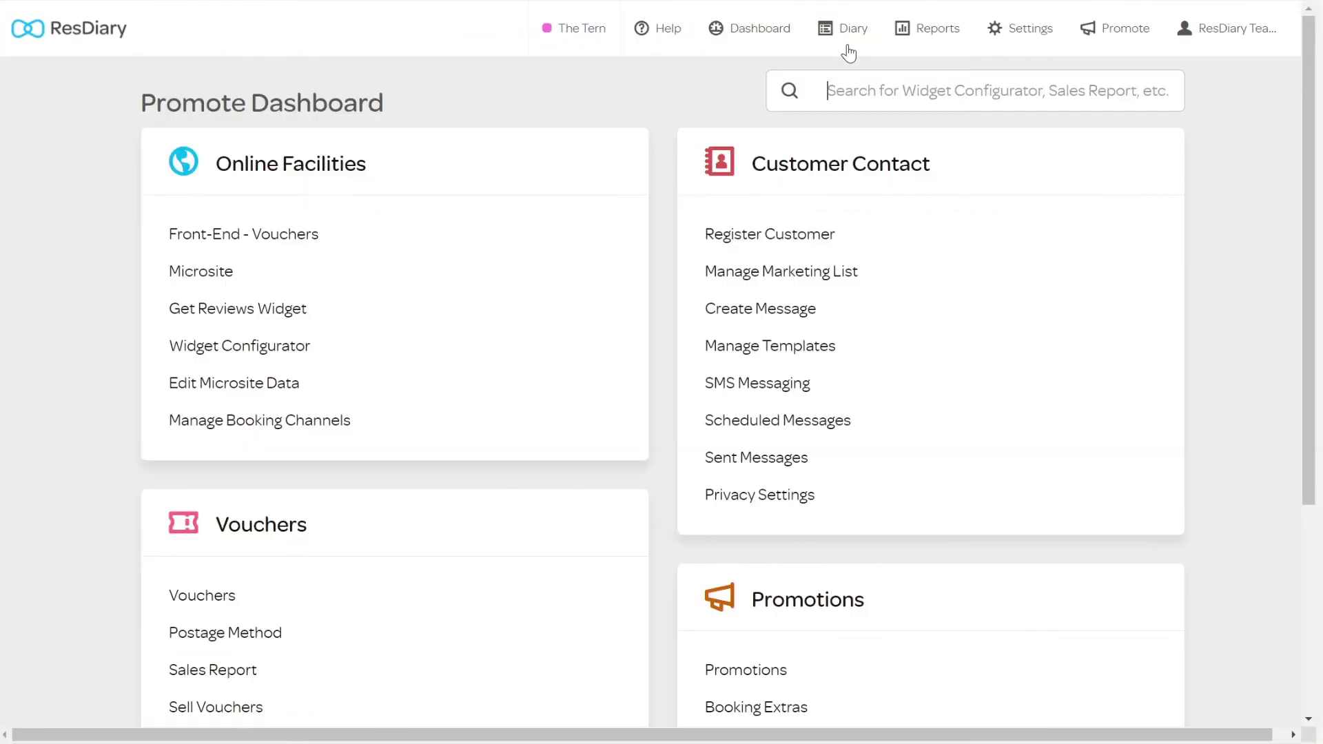
{"action": "left_click", "coordinate": [253, 642]}
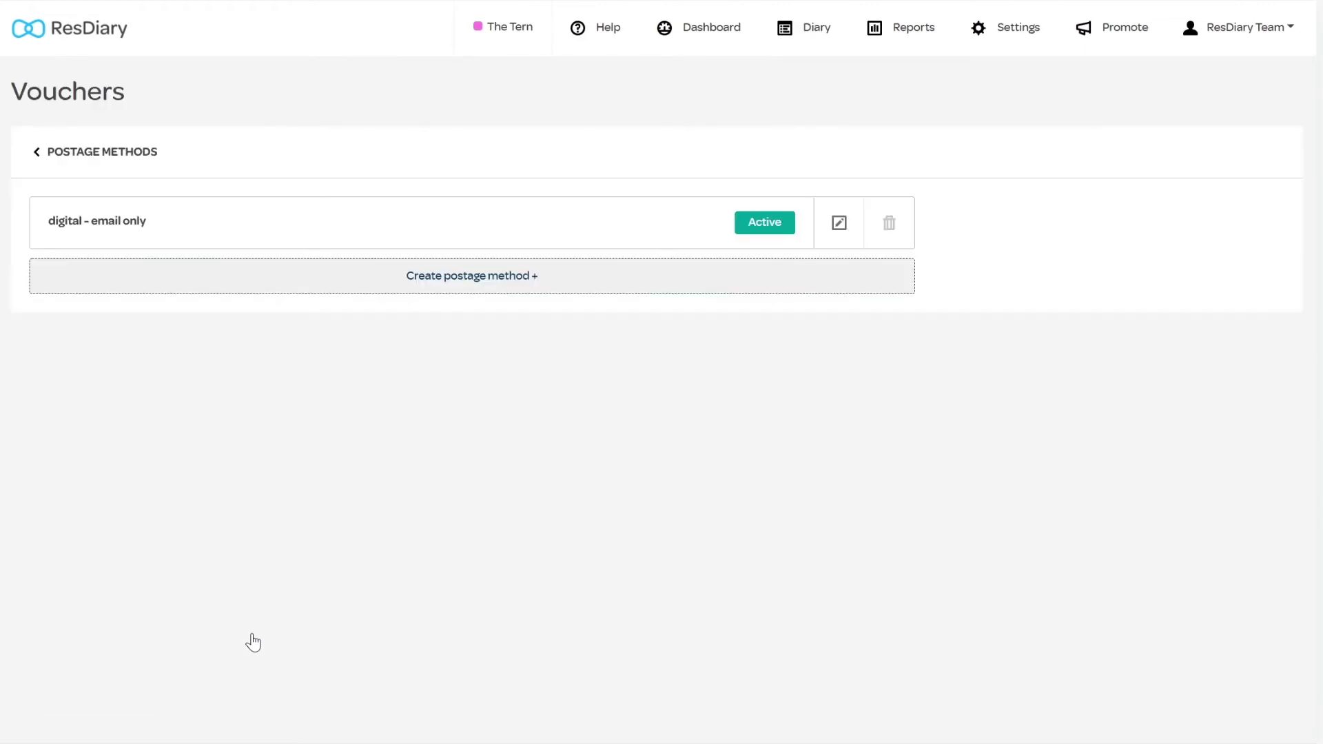
{"action": "left_click", "coordinate": [451, 277]}
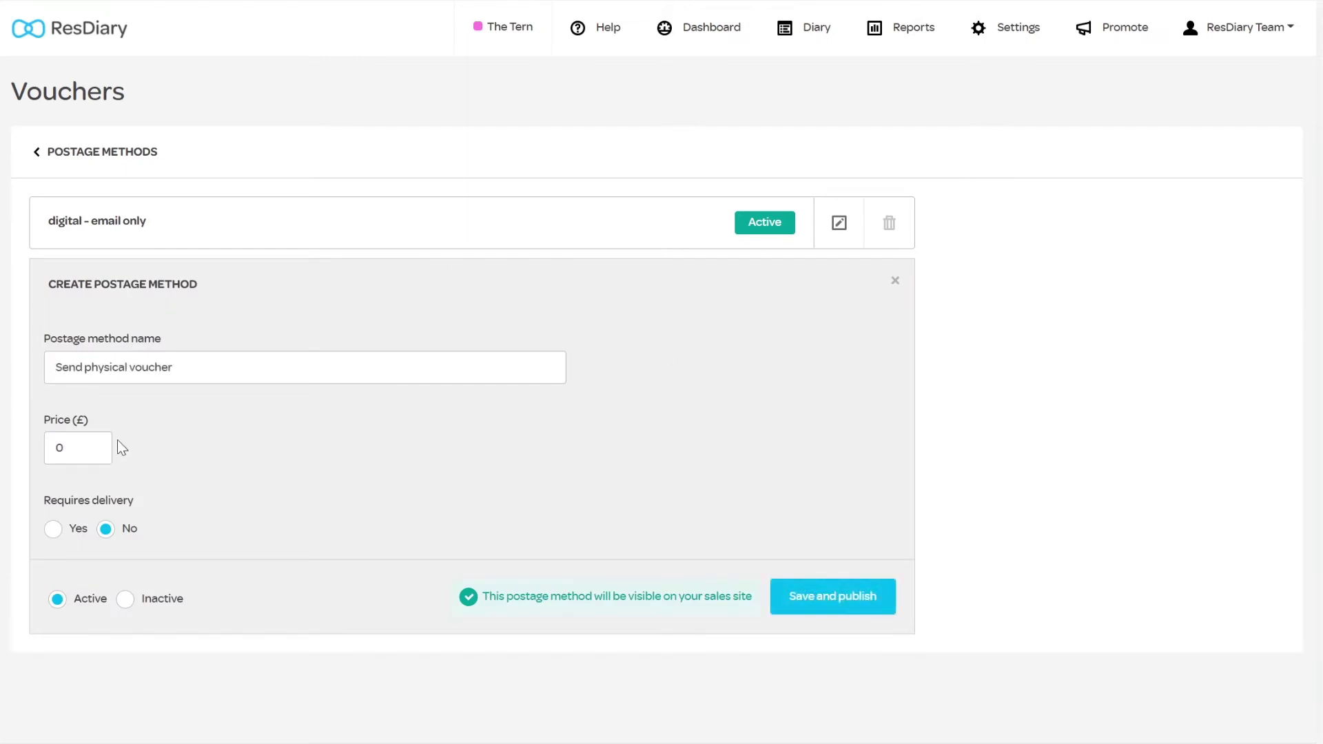
{"action": "left_click", "coordinate": [72, 448]}
{"action": "type", "text": "3"}
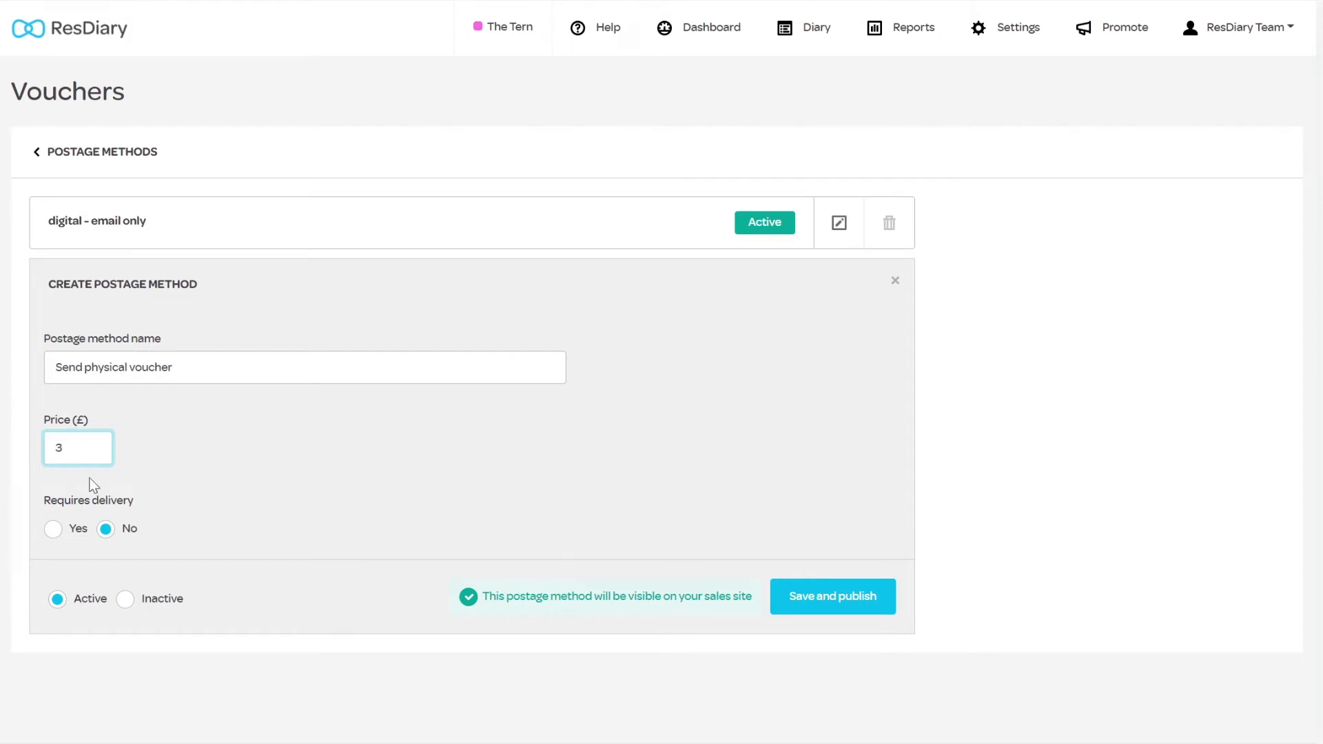
{"action": "left_click", "coordinate": [53, 529]}
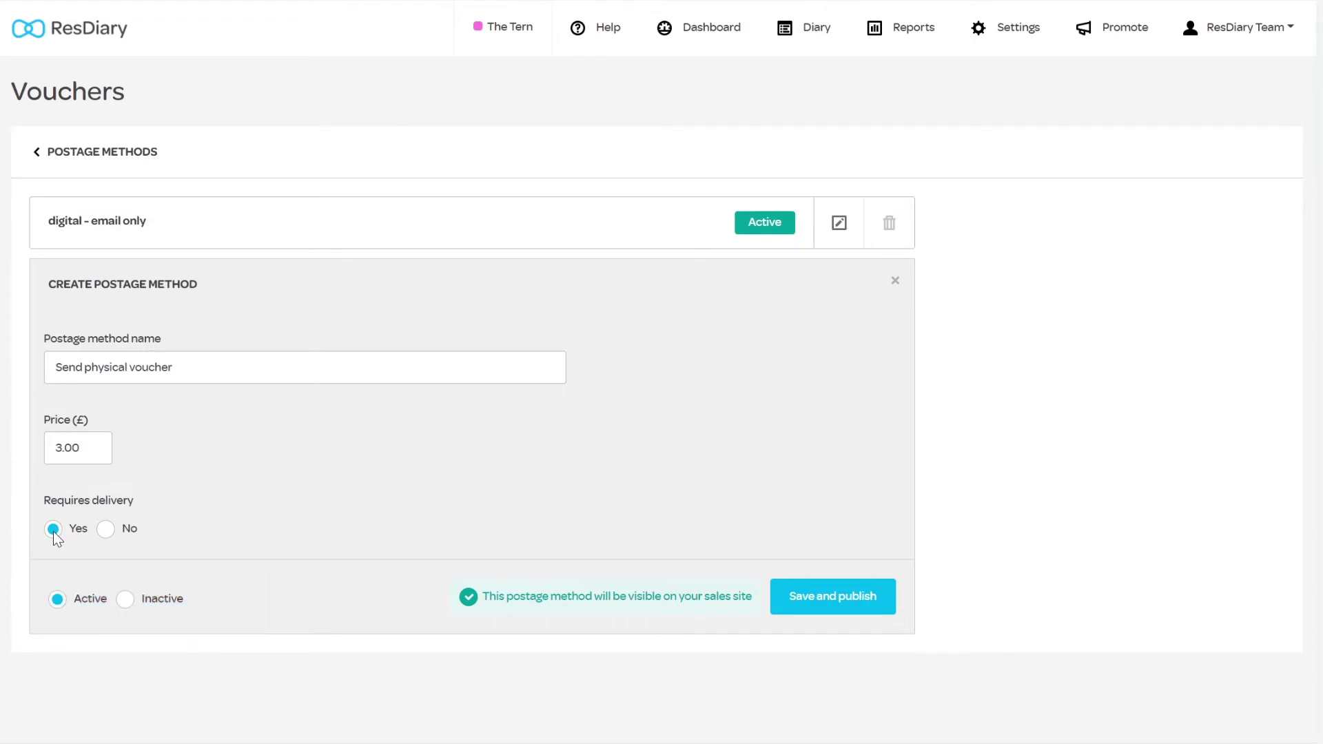
{"action": "left_click", "coordinate": [859, 610]}
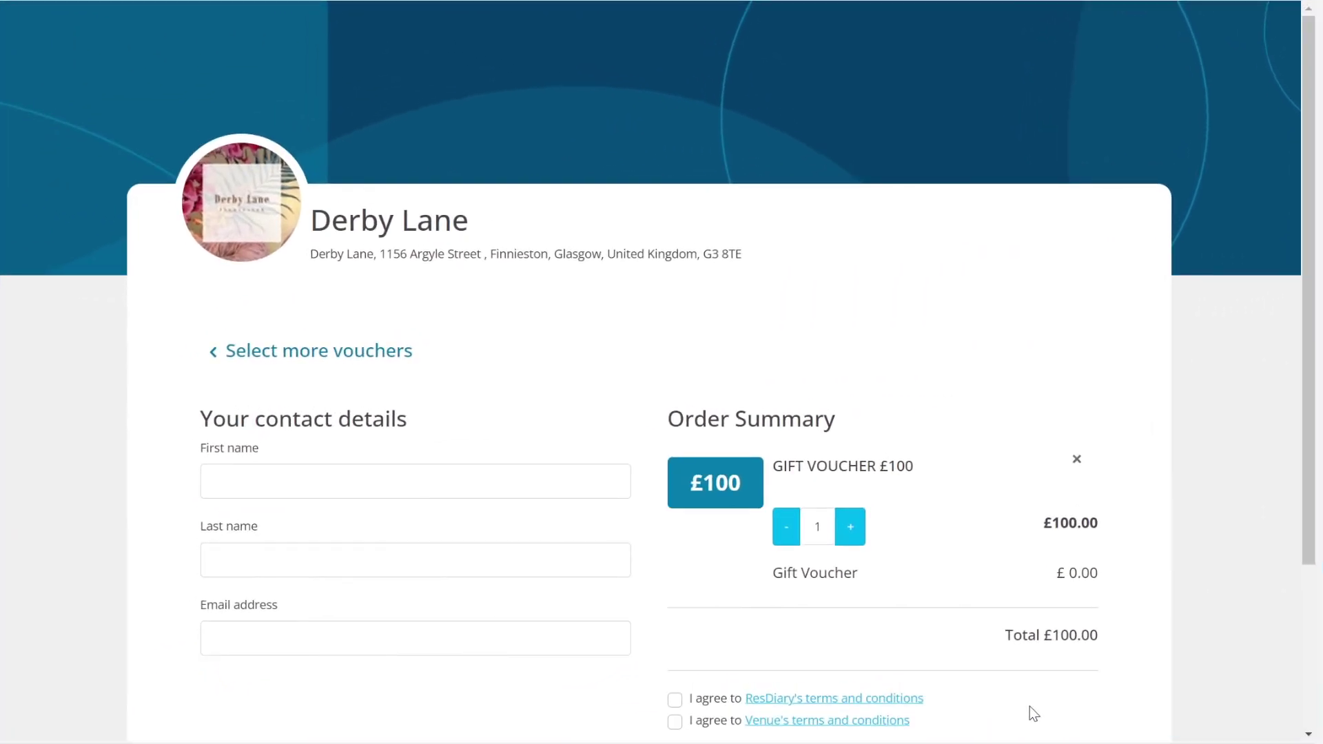
- Add a 'voucher' terms paragraph: valid 12 months, non-refundable, single transaction only
{"action": "left_click", "coordinate": [874, 723]}
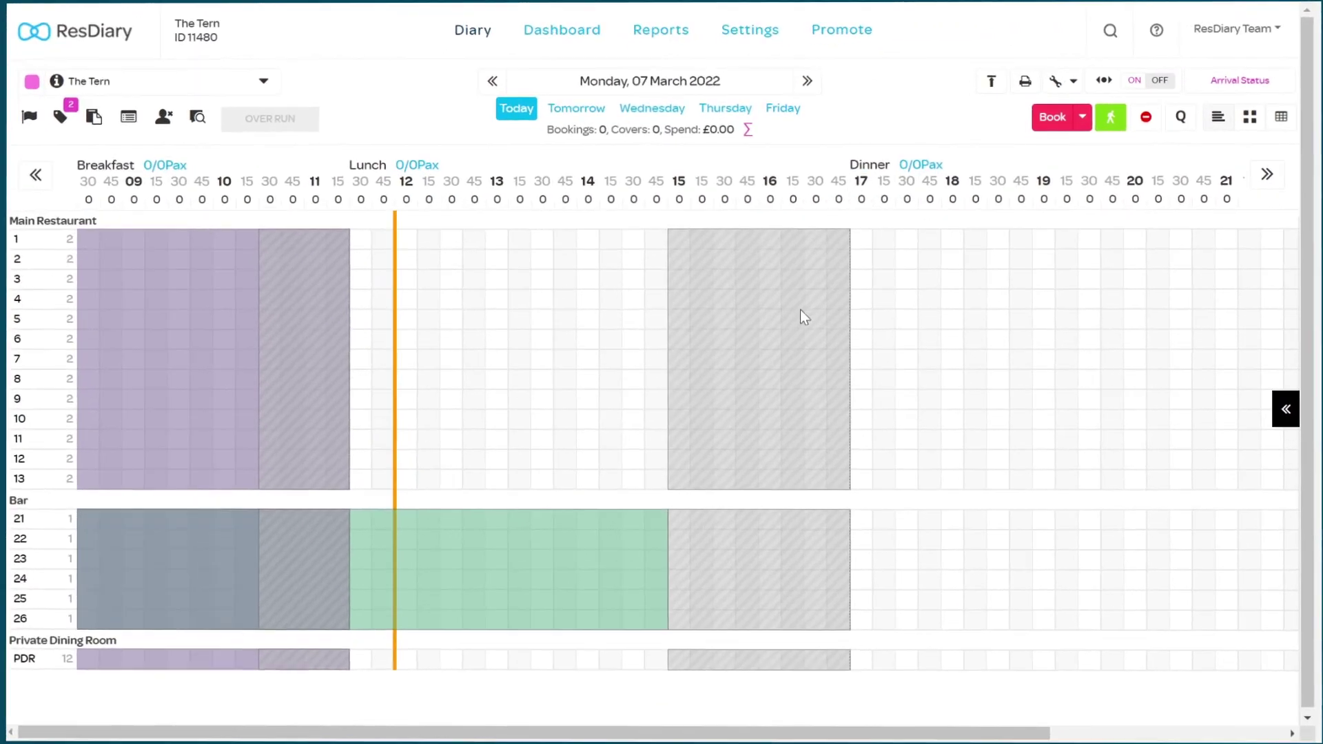
{"action": "left_click", "coordinate": [755, 28]}
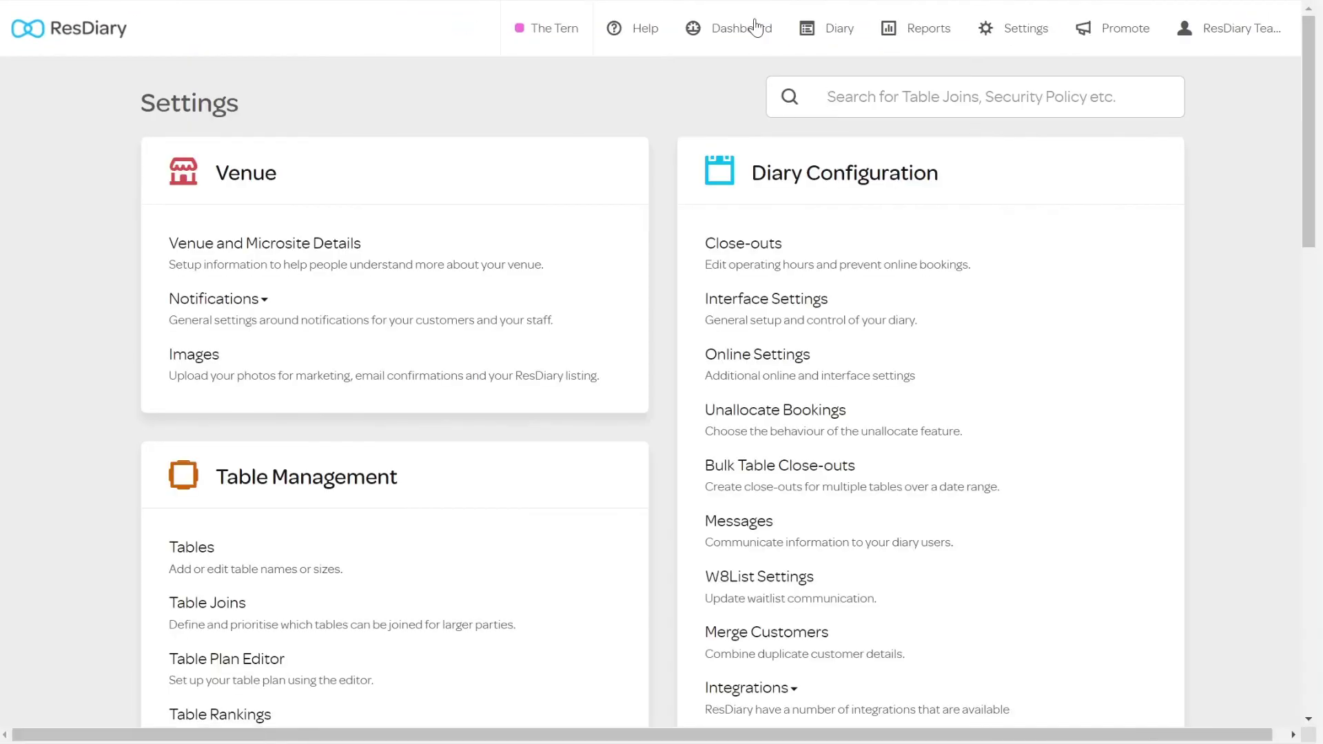
{"action": "scroll", "coordinate": [756, 26], "scroll_direction": "down", "scroll_amount": 4}
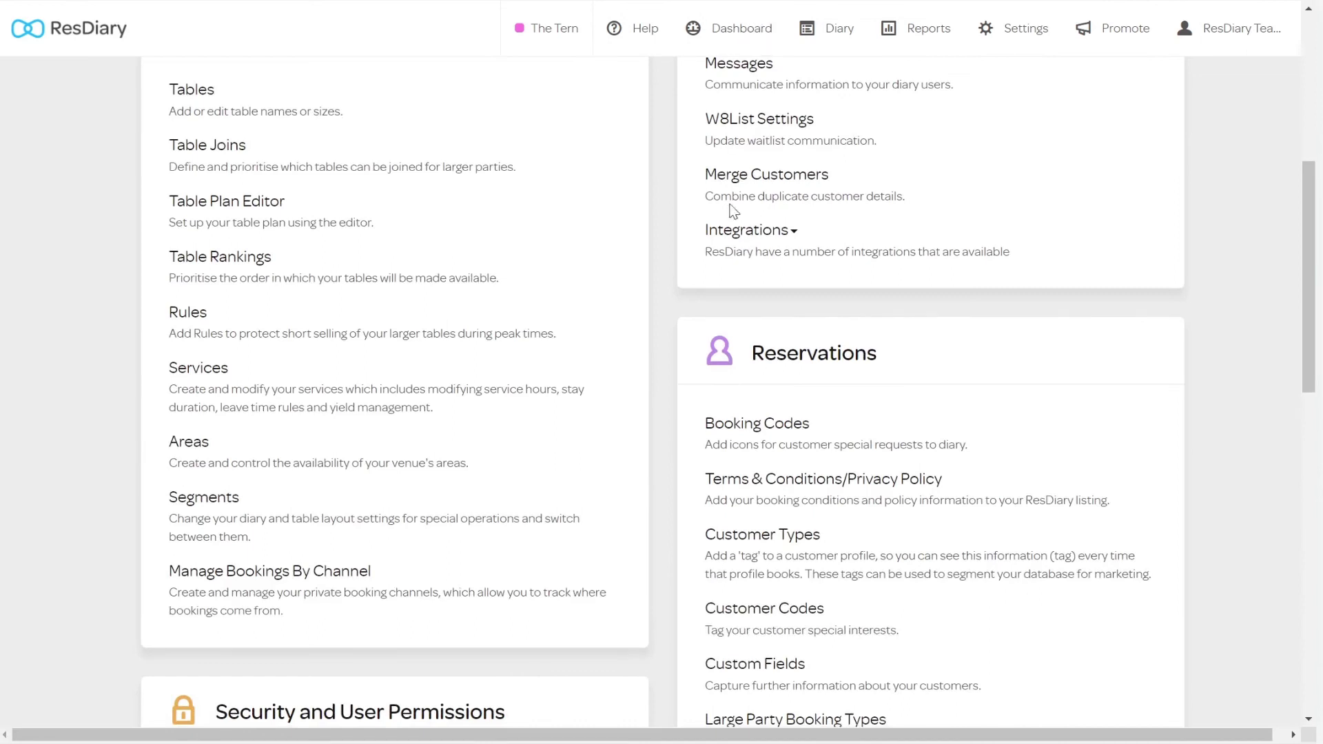
{"action": "left_click", "coordinate": [742, 481]}
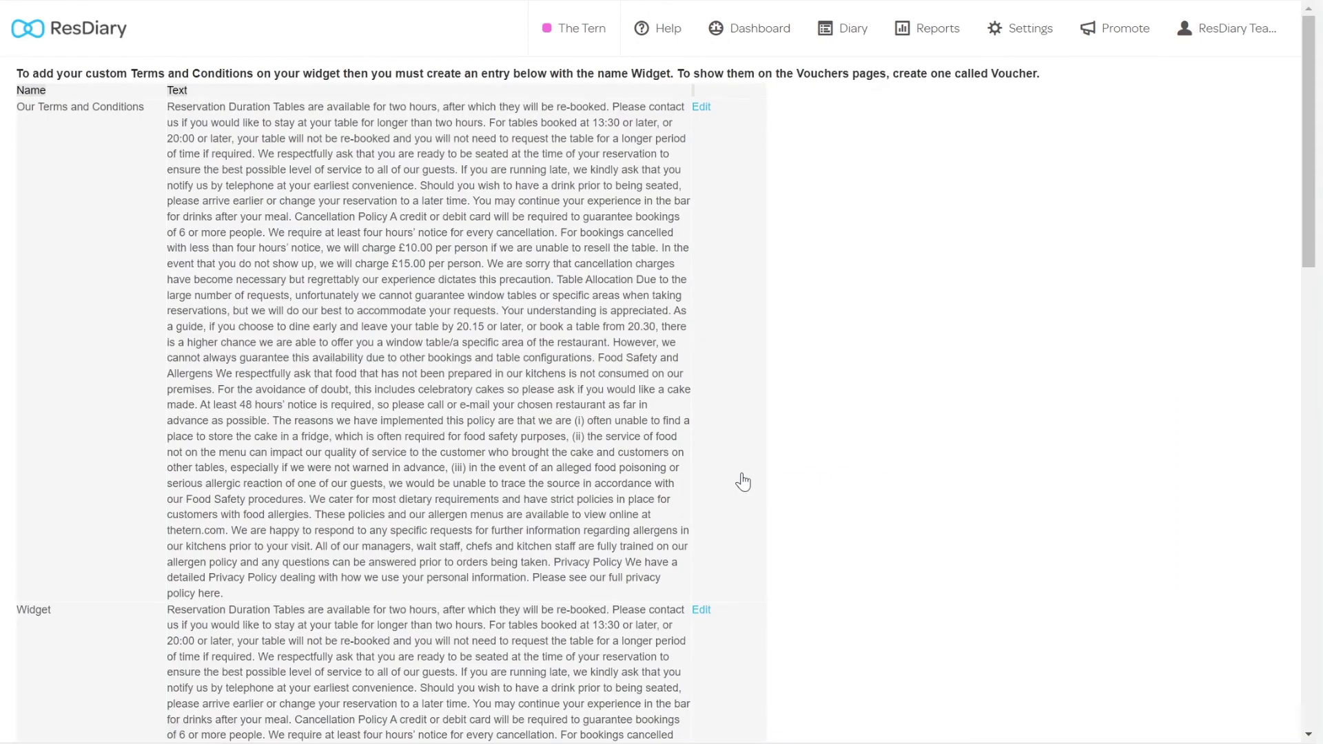
{"action": "scroll", "coordinate": [743, 481], "scroll_direction": "down", "scroll_amount": 4}
{"action": "scroll", "coordinate": [742, 480], "scroll_direction": "down", "scroll_amount": 5}
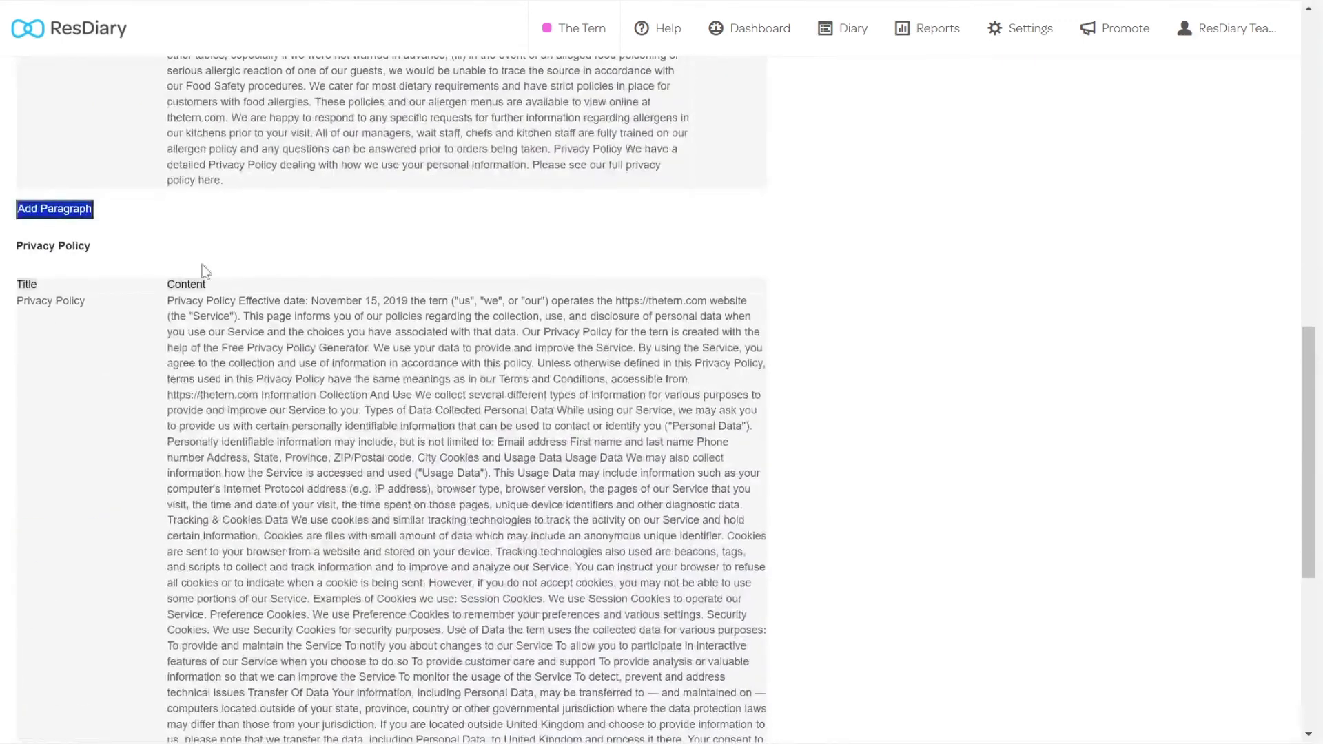
{"action": "left_click", "coordinate": [53, 209]}
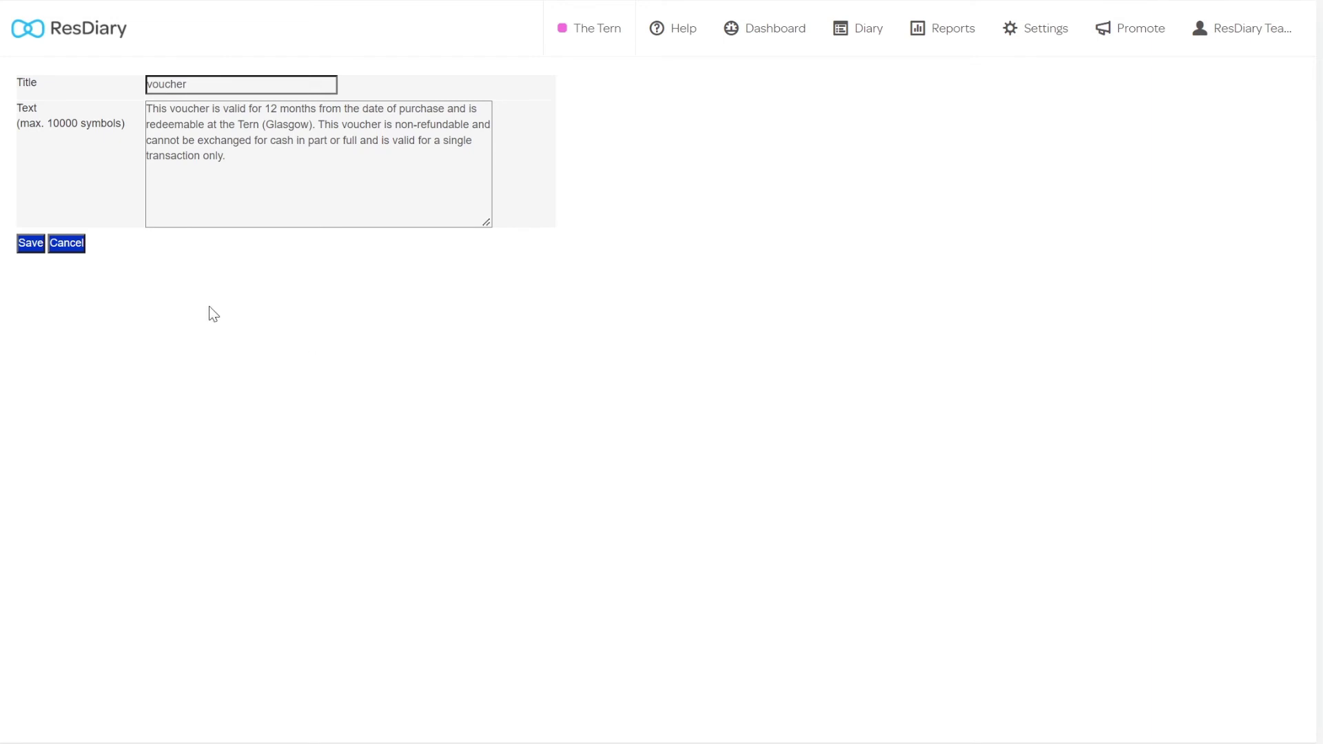
{"action": "left_click", "coordinate": [38, 248]}
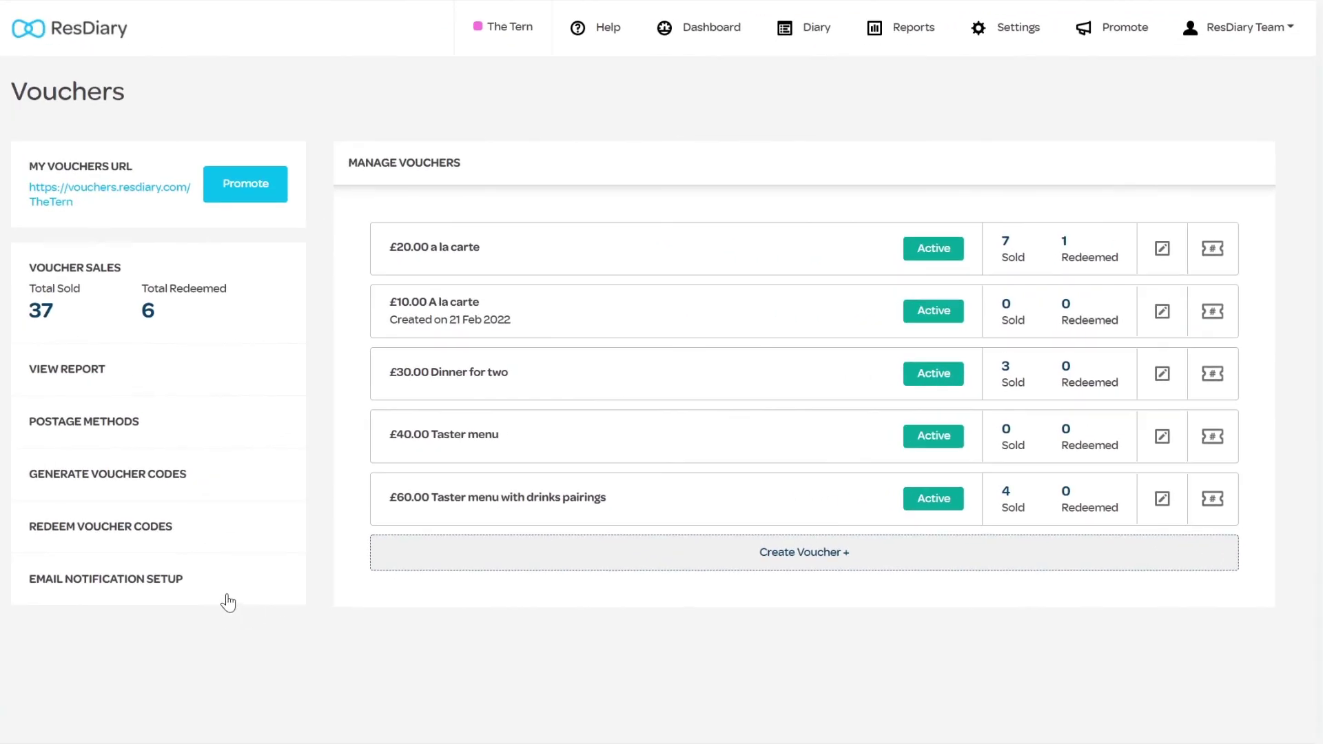
- Add a recipient address in Email Notification Setup, then delete it again
{"action": "left_click", "coordinate": [223, 591]}
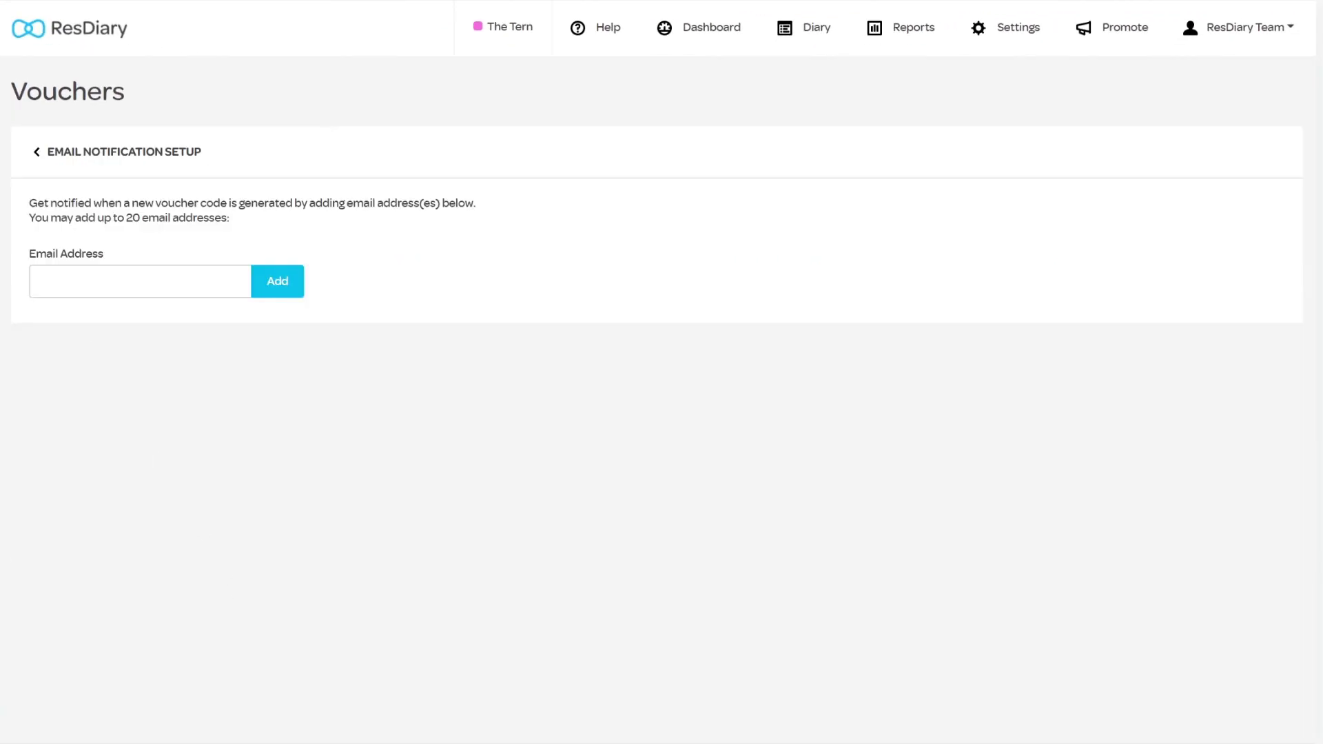
{"action": "left_click", "coordinate": [85, 271]}
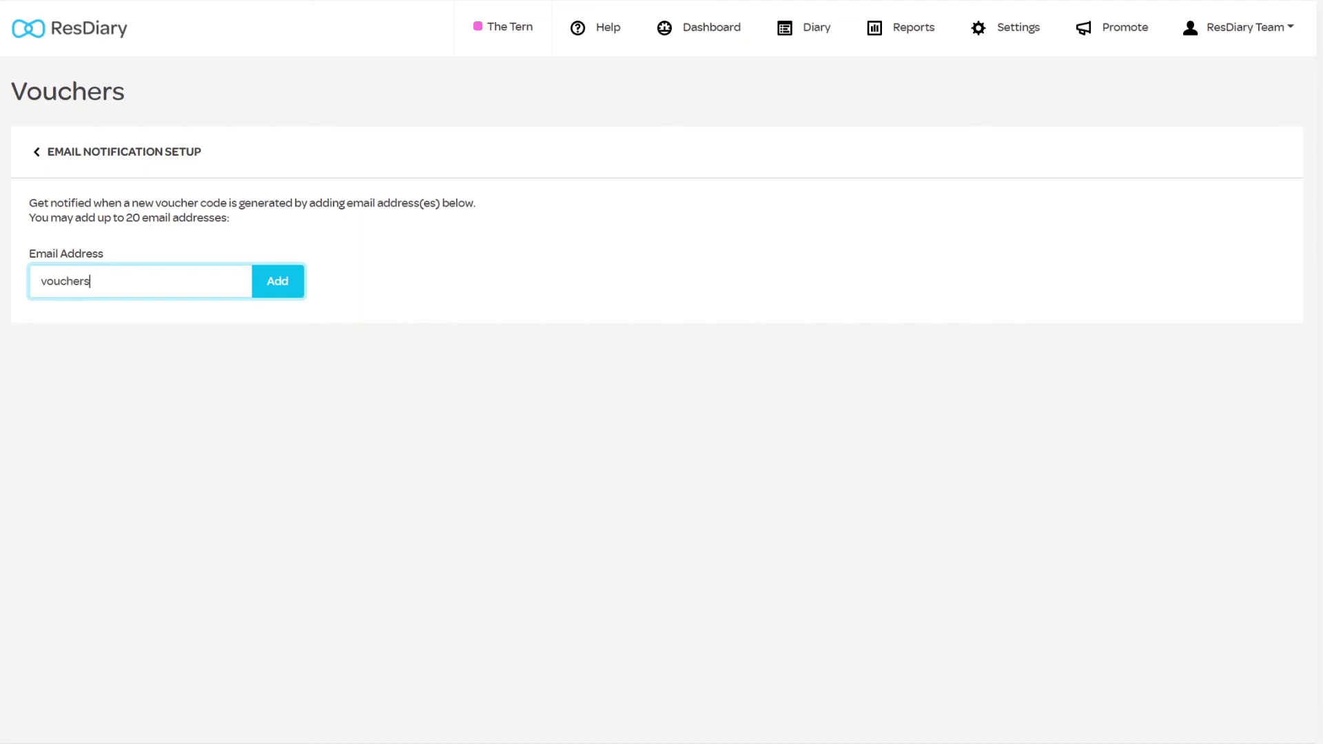
{"action": "left_click", "coordinate": [282, 284]}
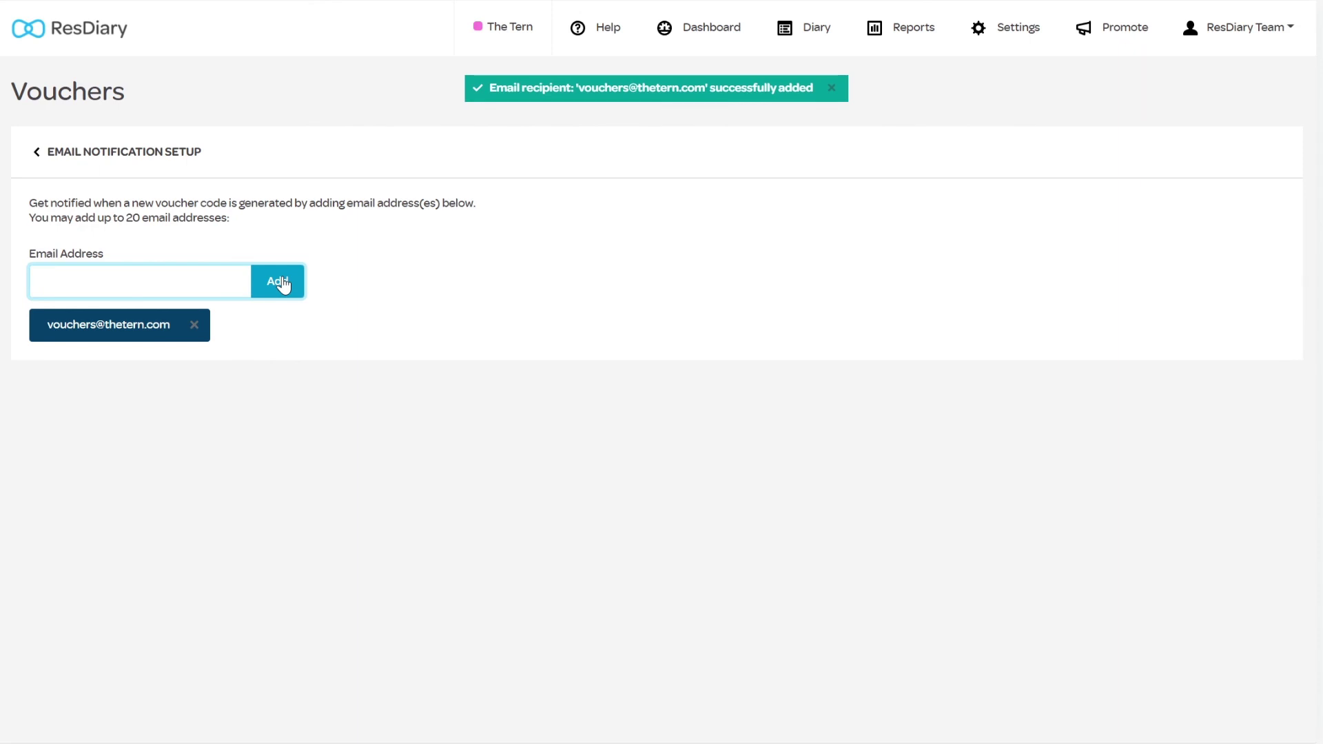
{"action": "left_click", "coordinate": [194, 325]}
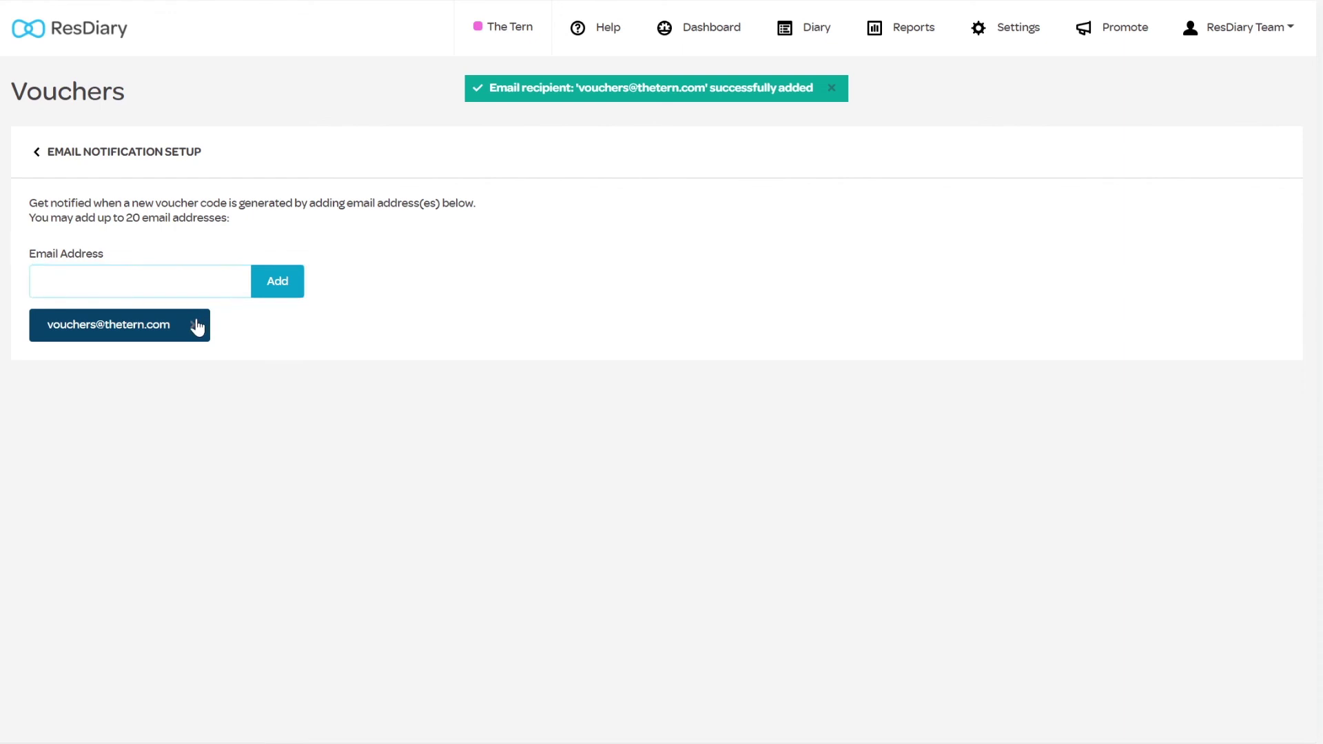
{"action": "left_click", "coordinate": [266, 280]}
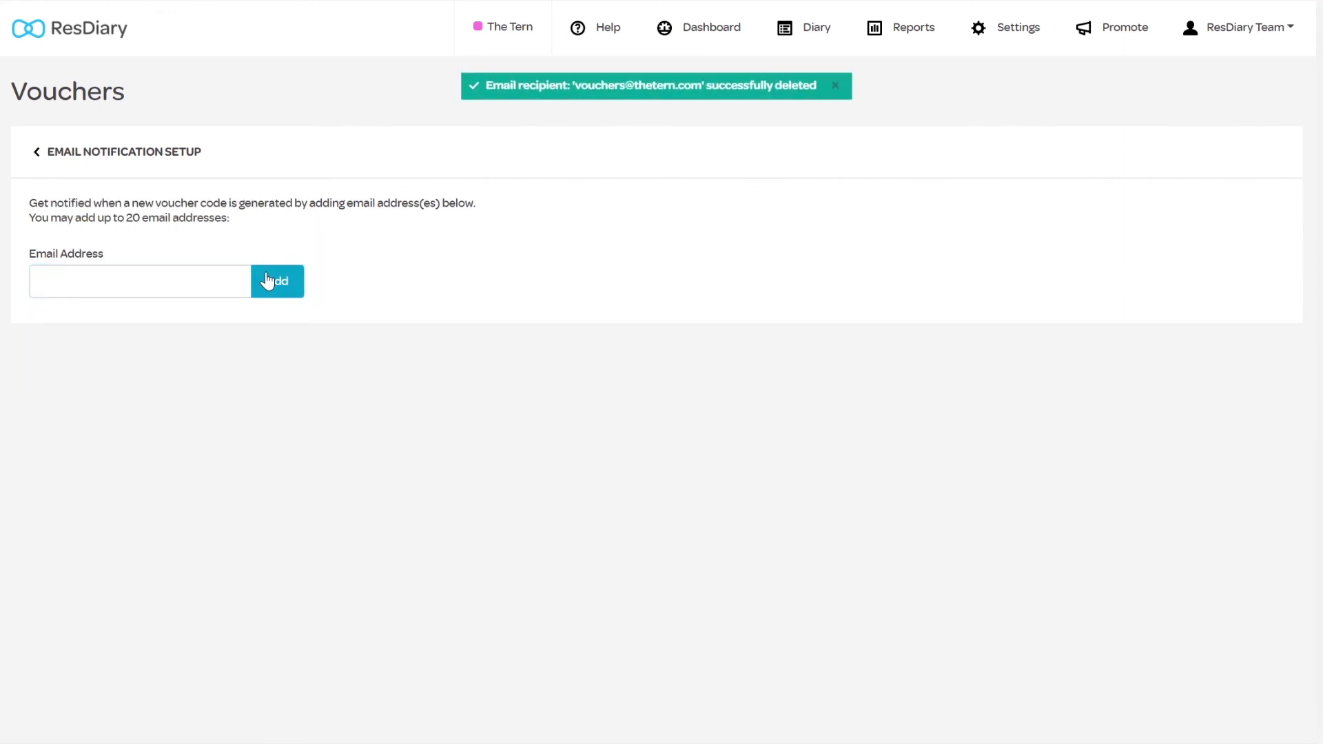